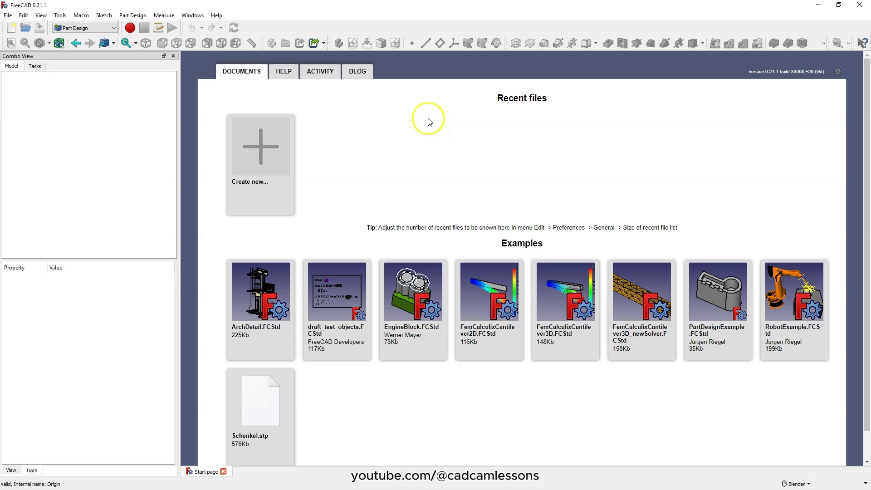
Step: Create a new document and start a sketch on the XY plane
{"action": "left_click", "coordinate": [274, 143]}
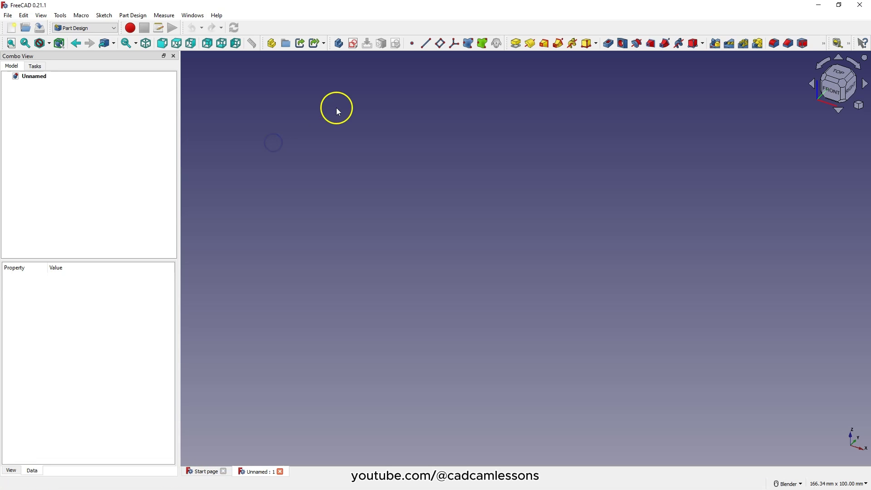
{"action": "left_click", "coordinate": [354, 49]}
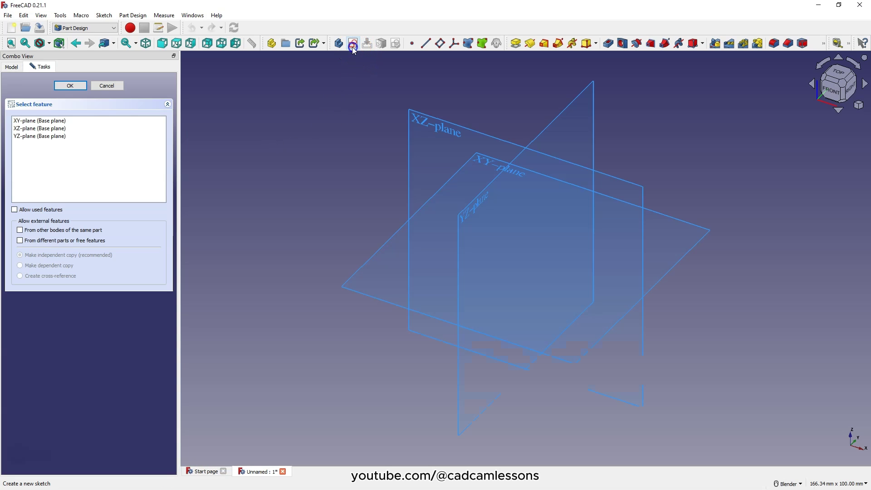
{"action": "left_click", "coordinate": [482, 164]}
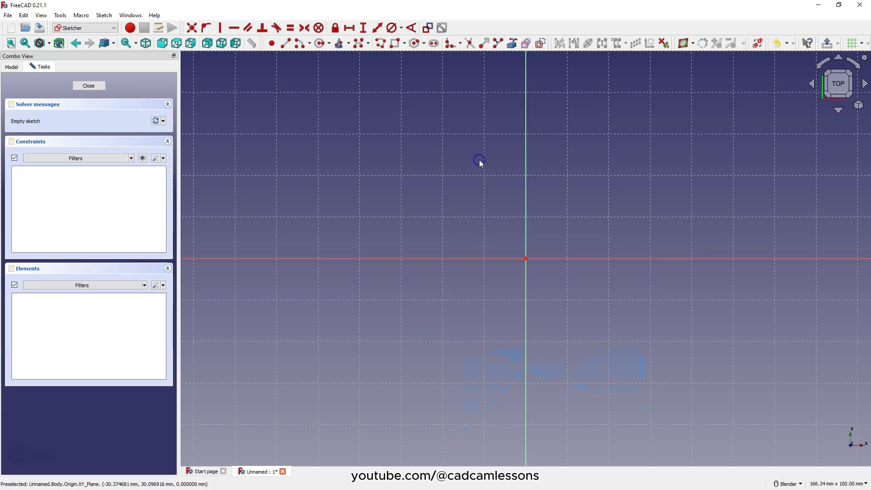
Step: Sketch a circle centred on the origin, about 98 mm in diameter
{"action": "left_click", "coordinate": [320, 43]}
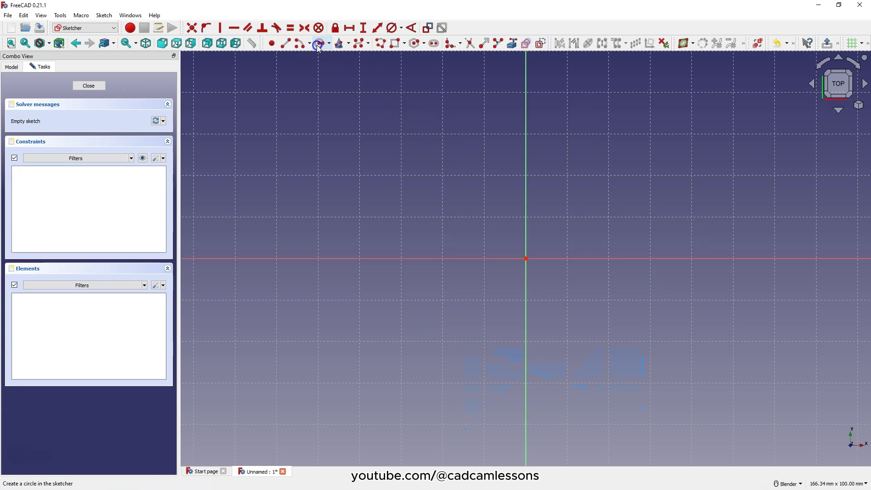
{"action": "left_click", "coordinate": [525, 259]}
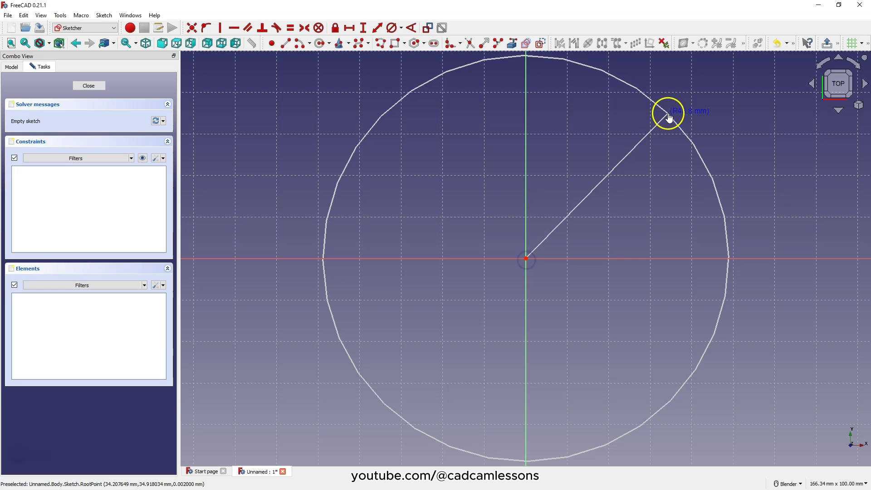
{"action": "left_click", "coordinate": [667, 113]}
Step: Constrain the circle's diameter to 100 mm
{"action": "left_click", "coordinate": [391, 28]}
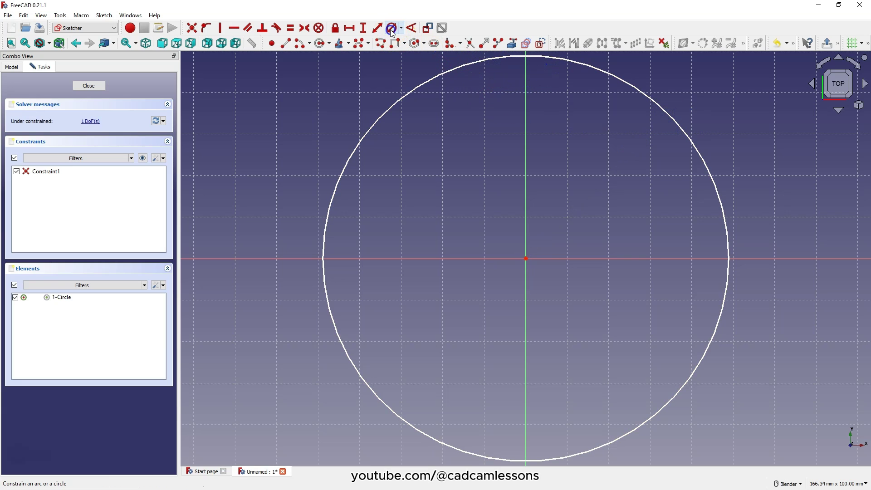
{"action": "left_click", "coordinate": [417, 84]}
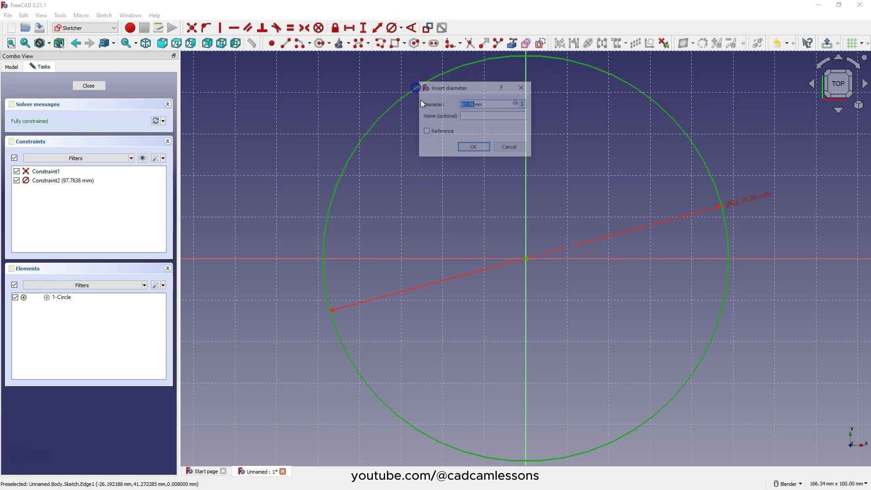
{"action": "type", "text": "100"}
{"action": "key", "text": "Return"}
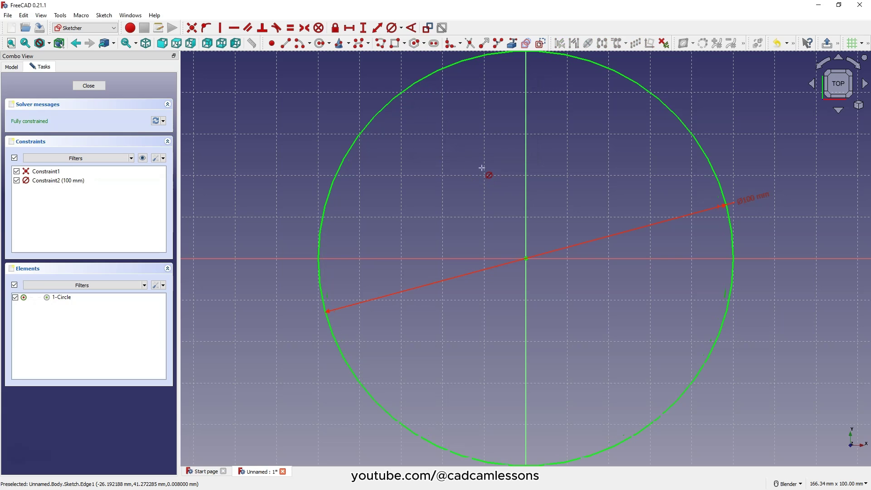
Step: Close the sketch and pad the circle to a length of 25 mm
{"action": "left_click", "coordinate": [88, 85]}
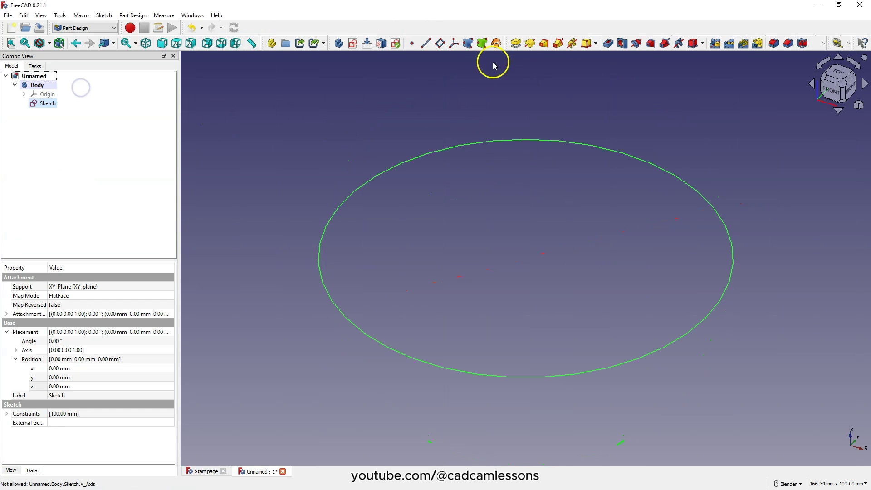
{"action": "left_click", "coordinate": [516, 44]}
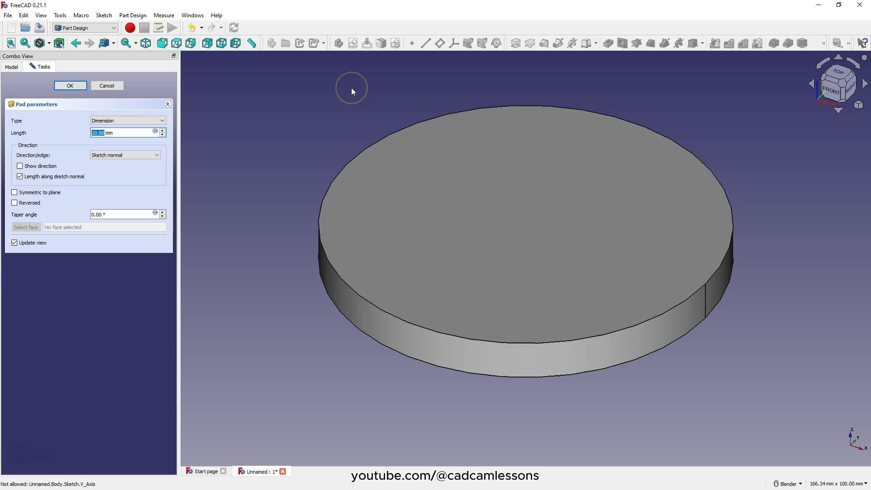
{"action": "key", "text": "Return"}
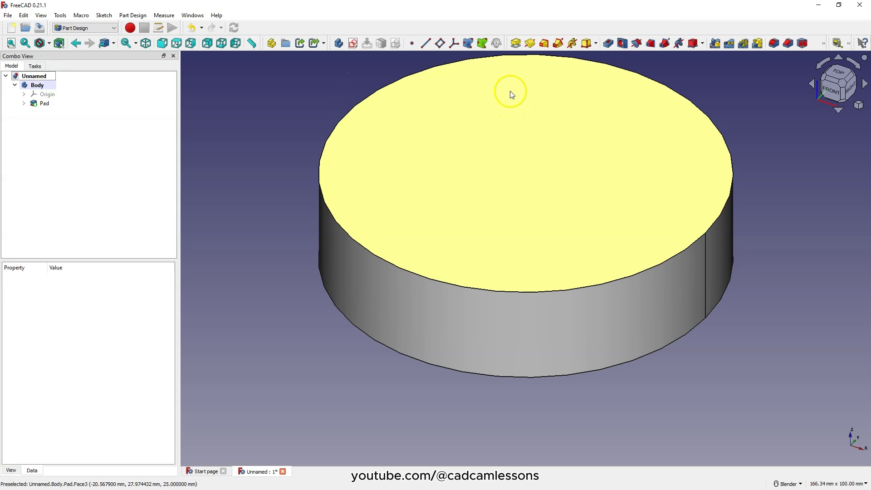
Step: Start a sketch on the disc's top face and link the disc's outer circular edge as external geometry
{"action": "left_click", "coordinate": [512, 94]}
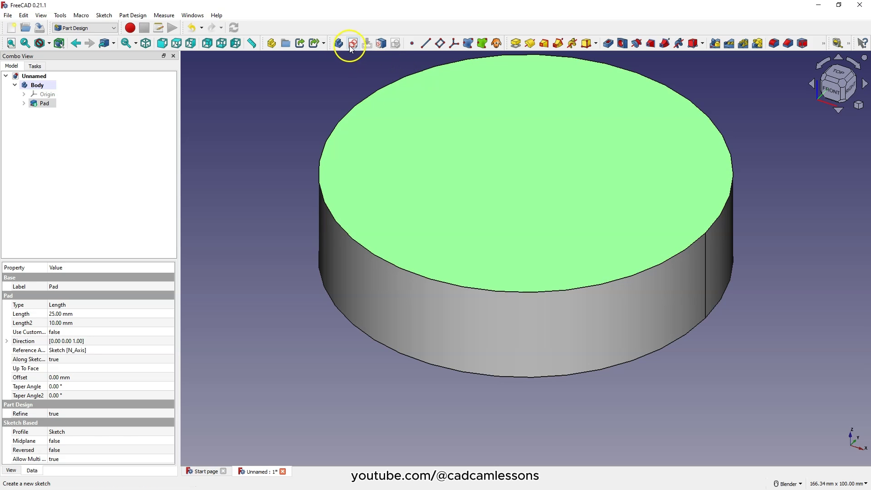
{"action": "left_click", "coordinate": [353, 48]}
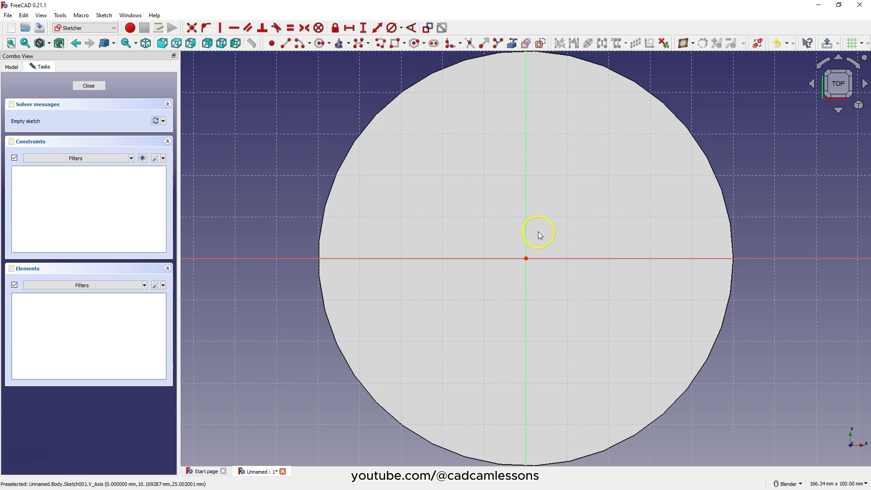
{"action": "scroll", "coordinate": [538, 232], "scroll_direction": "down", "scroll_amount": 3}
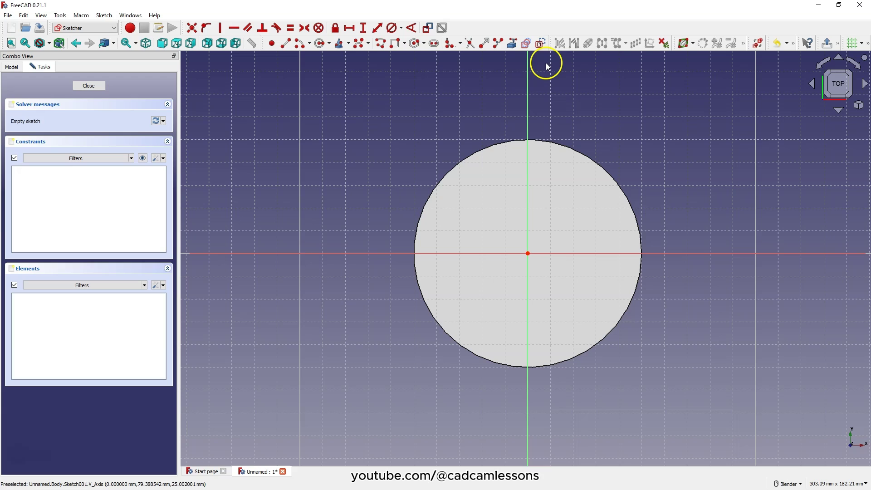
{"action": "left_click", "coordinate": [514, 45]}
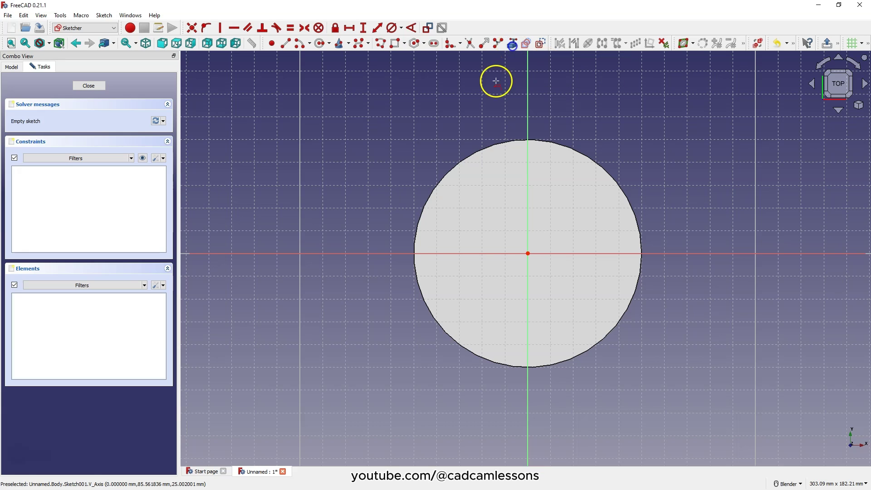
{"action": "left_click", "coordinate": [501, 141]}
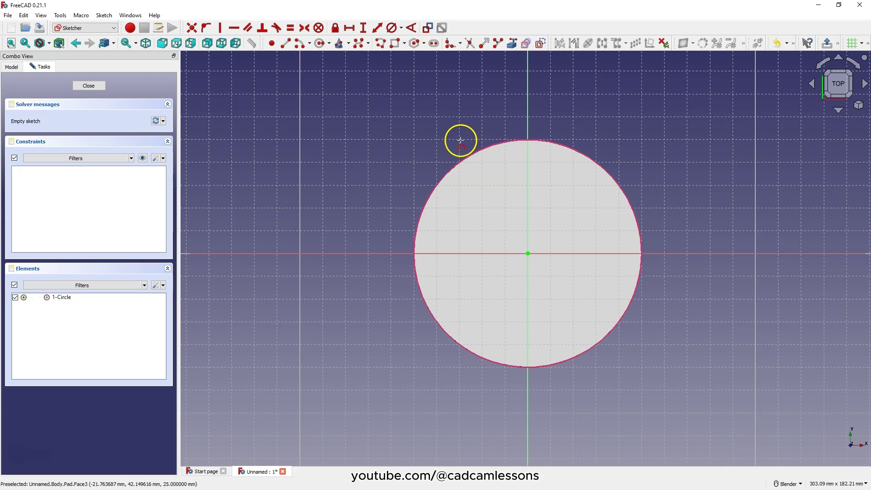
Step: Sketch a circle with a radius of about 23 mm overlapping the disc's upper edge, near the vertical axis
{"action": "left_click", "coordinate": [322, 46]}
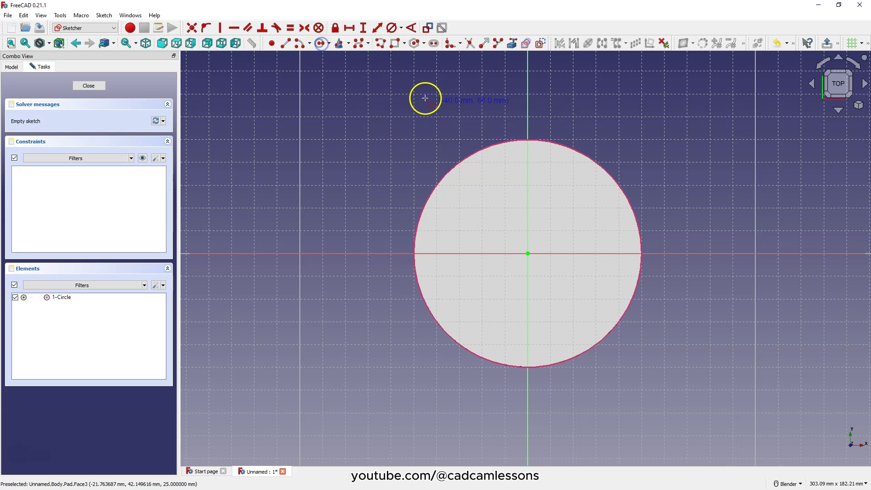
{"action": "left_click", "coordinate": [550, 110]}
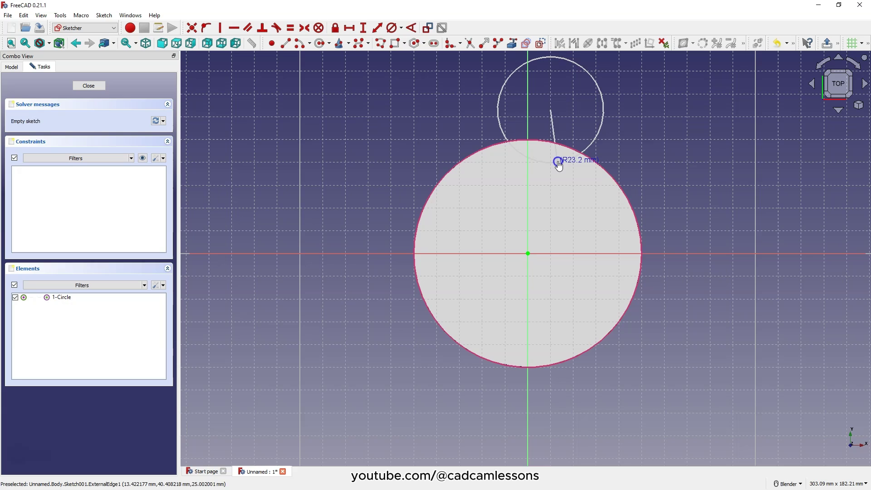
{"action": "left_click", "coordinate": [558, 162]}
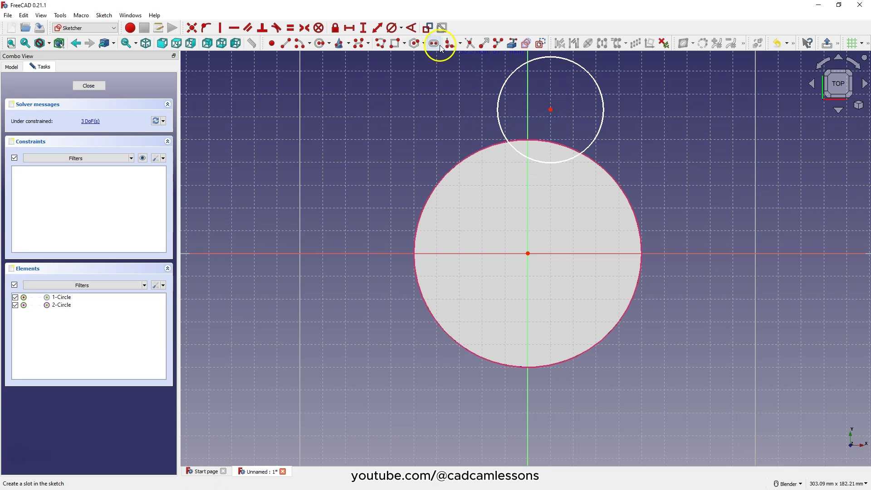
Step: Constrain the small circle's diameter to 40 mm
{"action": "left_click", "coordinate": [393, 29]}
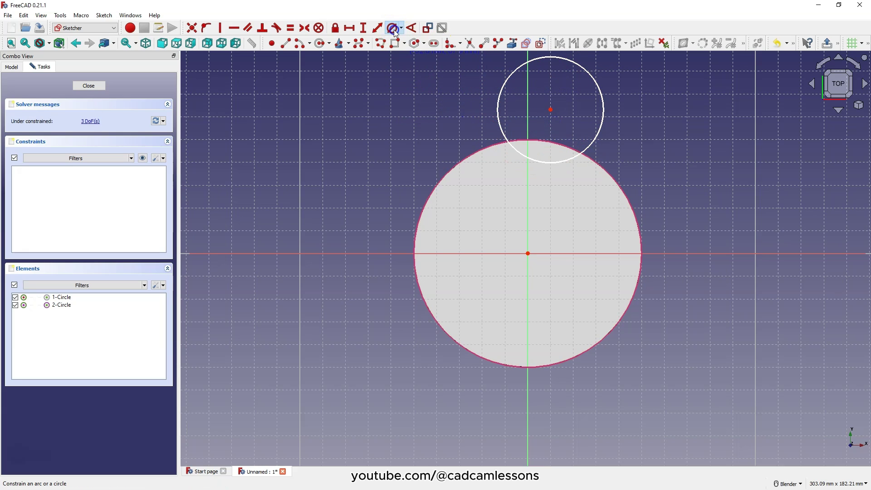
{"action": "left_click", "coordinate": [521, 68]}
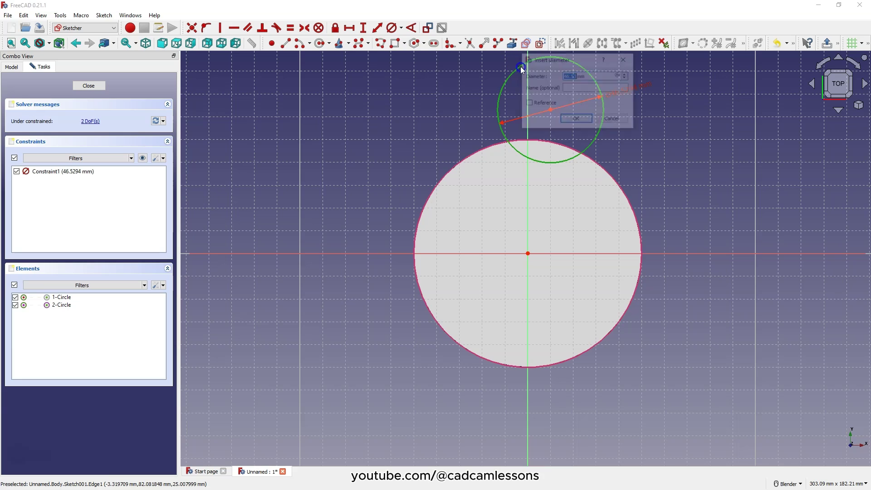
{"action": "key", "text": "Return"}
{"action": "left_click", "coordinate": [403, 108]}
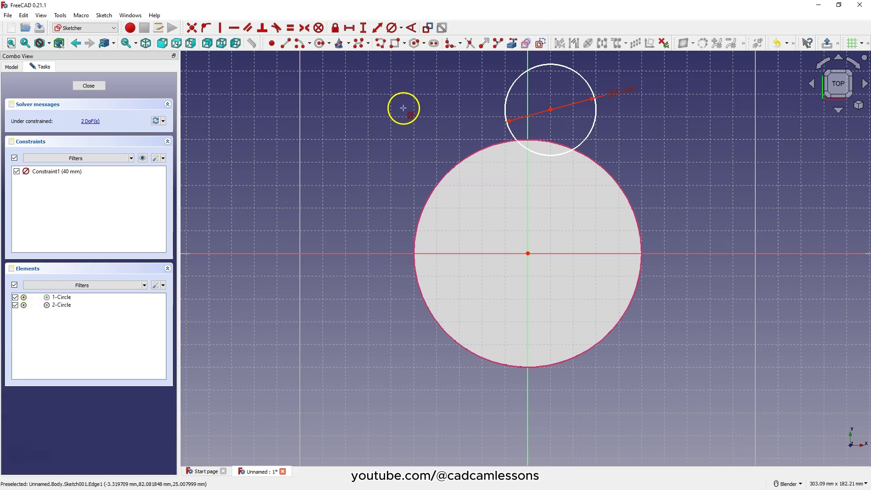
Step: Constrain the small circle's centre onto the disc's projected edge and onto the vertical axis with point-on-object constraints
{"action": "left_click", "coordinate": [531, 130]}
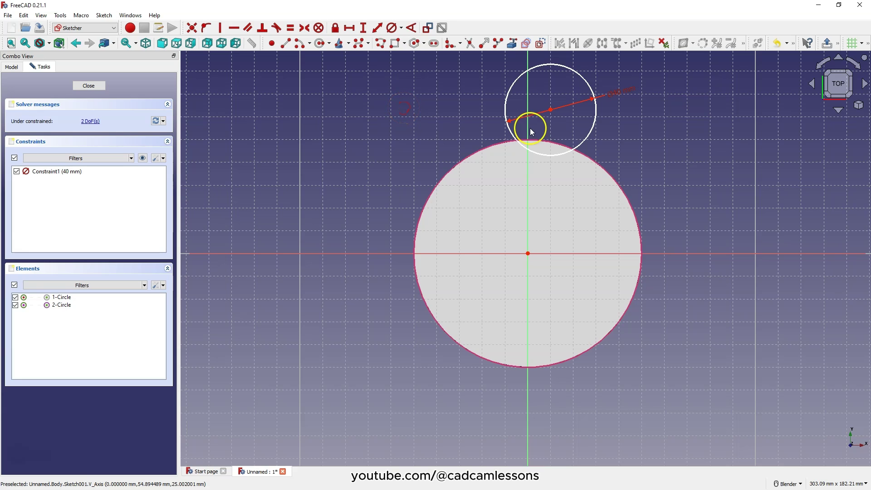
{"action": "left_click", "coordinate": [550, 109]}
{"action": "left_click", "coordinate": [594, 157]}
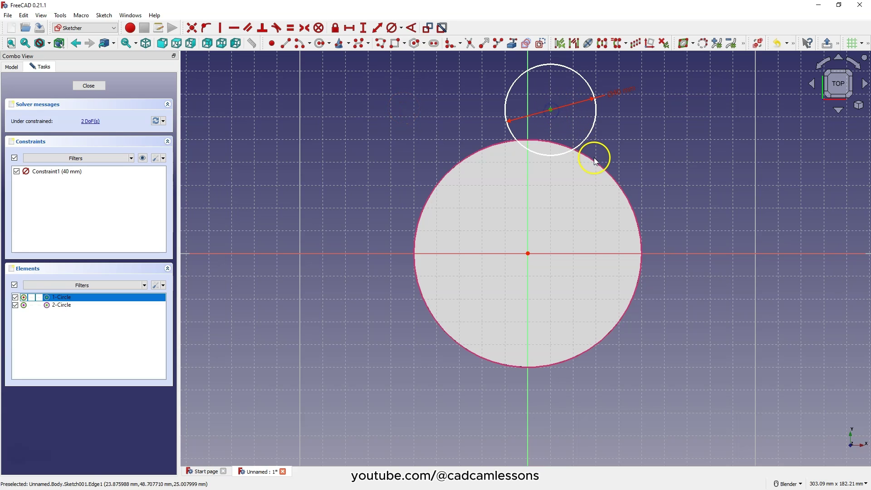
{"action": "left_click", "coordinate": [546, 190]}
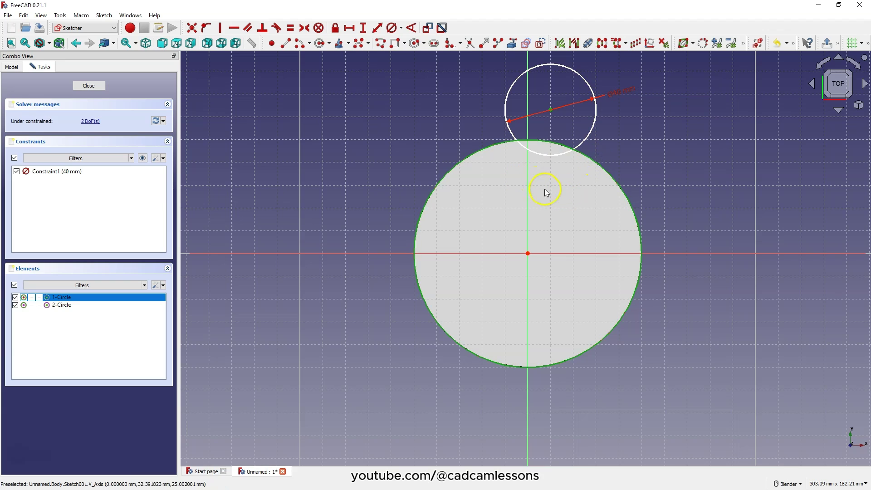
{"action": "left_click", "coordinate": [206, 29]}
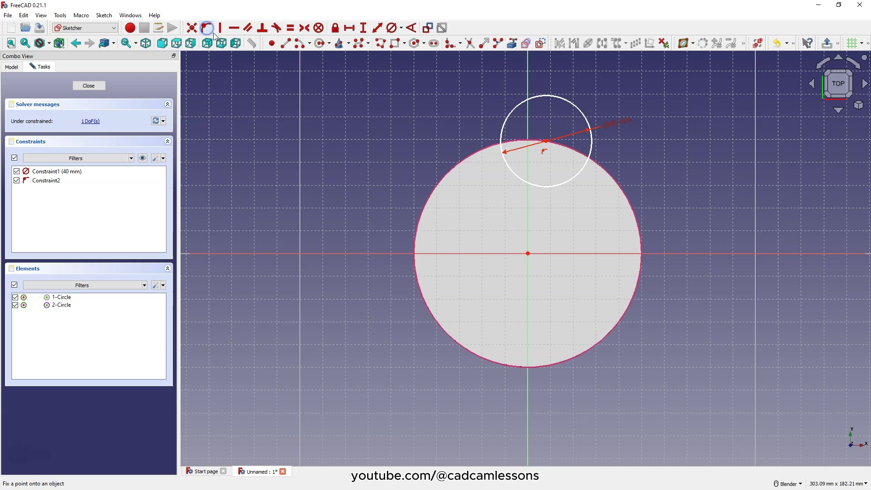
{"action": "left_click", "coordinate": [546, 141]}
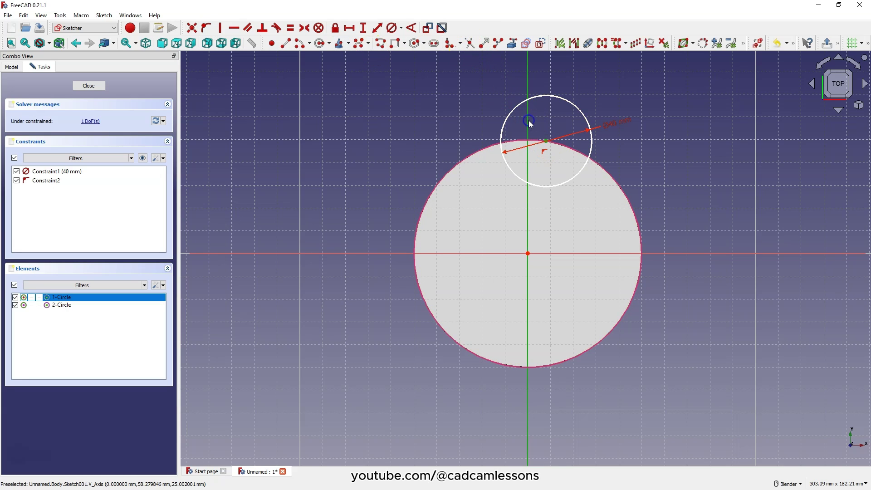
{"action": "left_click", "coordinate": [206, 29]}
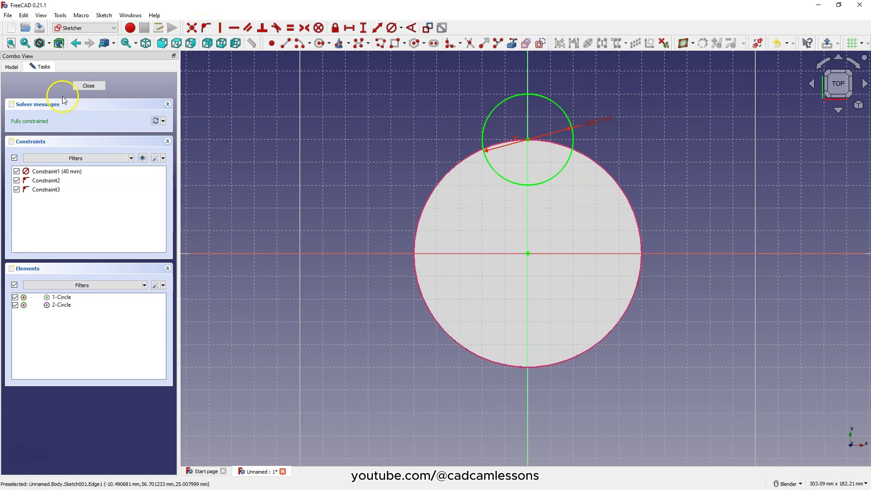
Step: Close the sketch and cut the 40 mm circle out of the disc as a Through all pocket
{"action": "left_click", "coordinate": [87, 87]}
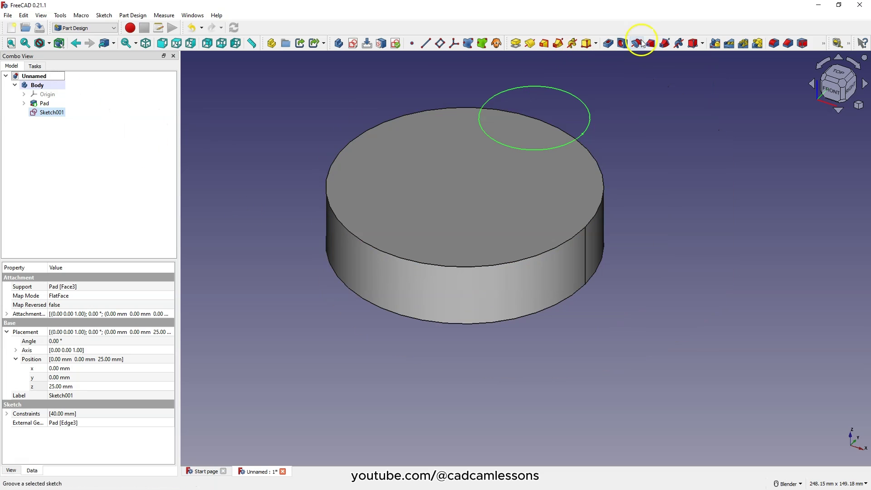
{"action": "left_click", "coordinate": [609, 44]}
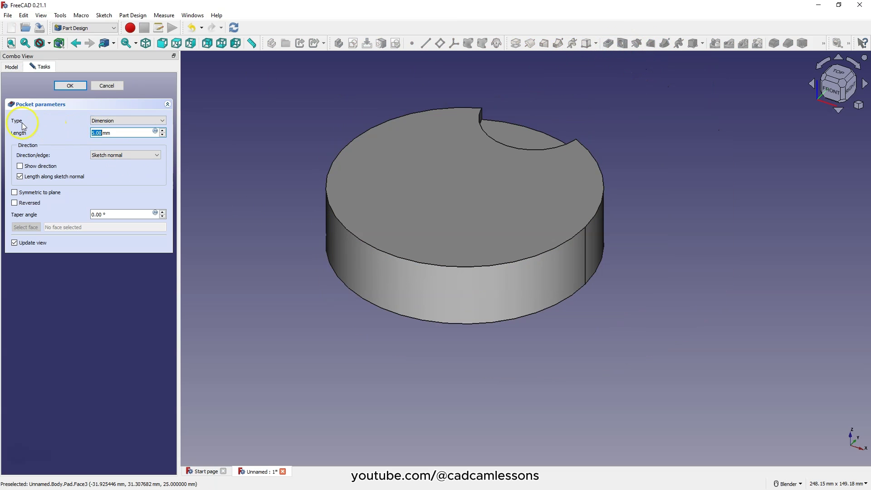
{"action": "left_click", "coordinate": [117, 120]}
{"action": "left_click", "coordinate": [111, 133]}
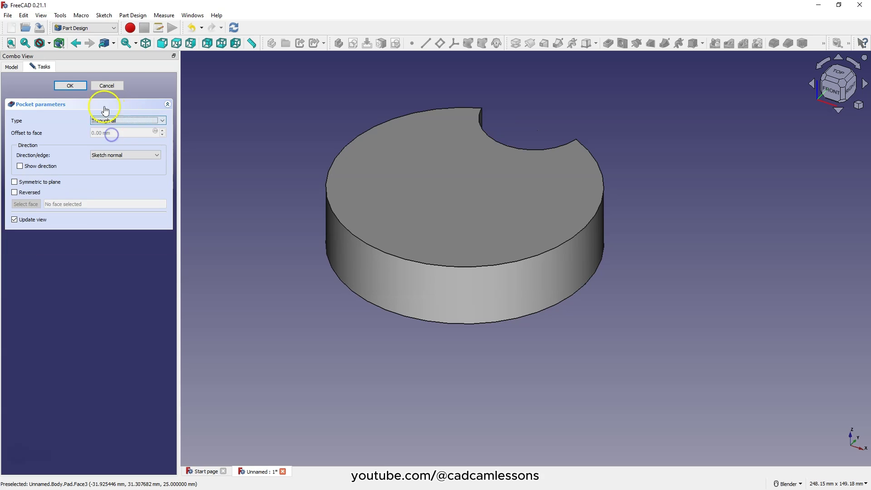
{"action": "left_click", "coordinate": [76, 86]}
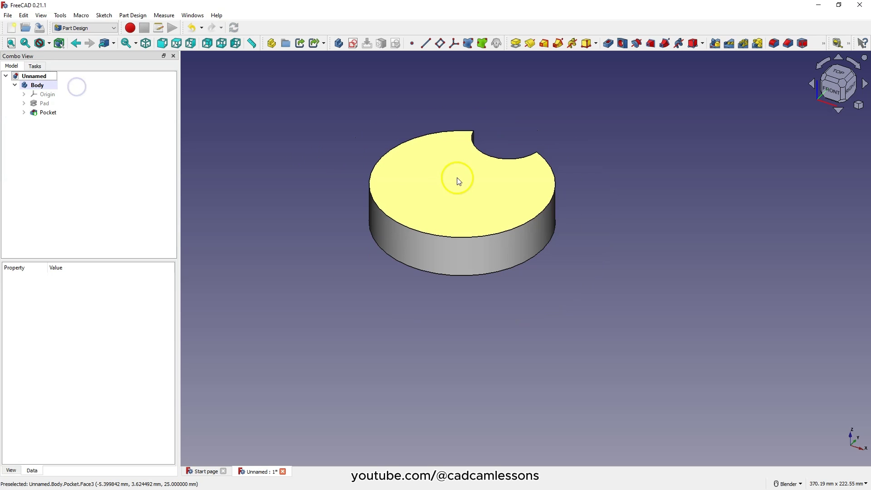
Step: Fillet the two vertical corner edges where the notch meets the disc's rim with a 10 mm radius
{"action": "middle_click_drag", "start_coordinate": [459, 178], "coordinate": [391, 271]}
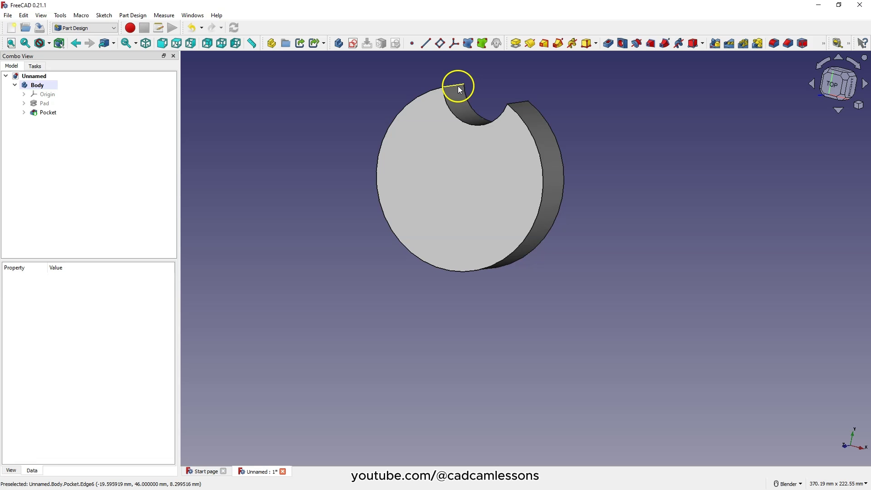
{"action": "left_click", "coordinate": [458, 90]}
{"action": "middle_click_drag", "start_coordinate": [458, 90], "coordinate": [513, 111]}
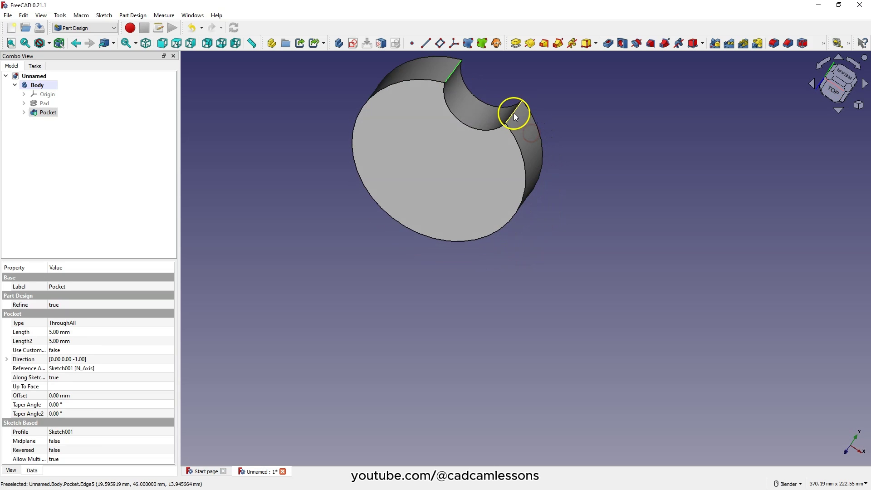
{"action": "left_click", "coordinate": [514, 117], "text": "ctrl"}
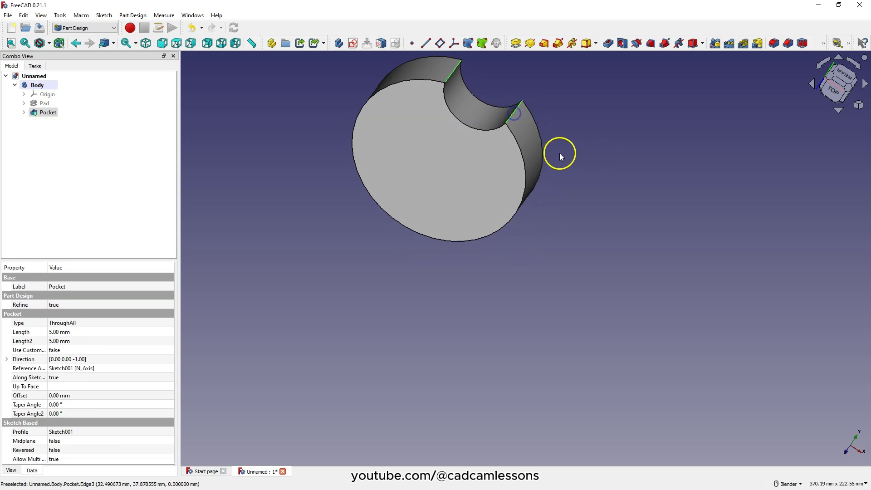
{"action": "left_click", "coordinate": [772, 44]}
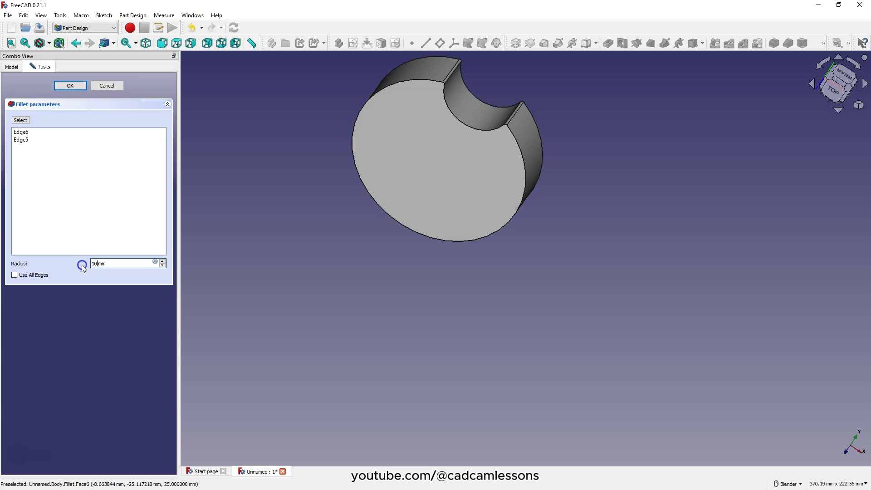
{"action": "left_click", "coordinate": [70, 86]}
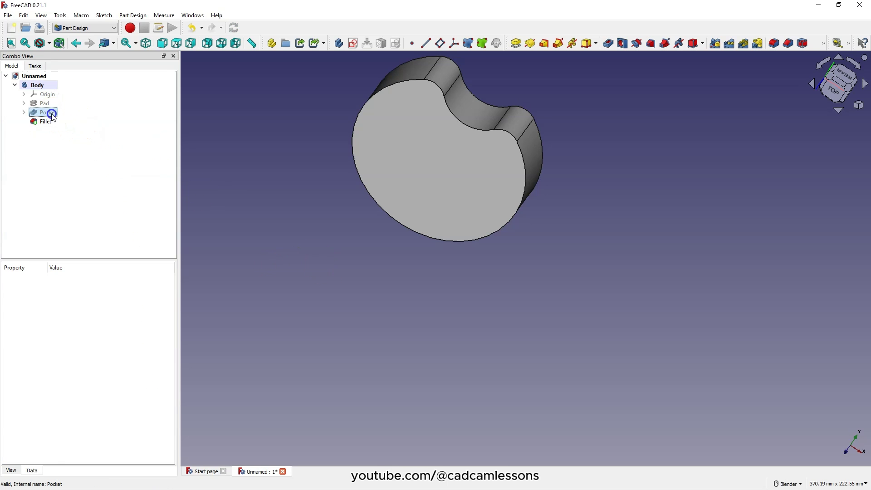
Step: Polar-pattern the Pocket and Fillet features together around the normal sketch axis, with 4 occurrences over 360°
{"action": "left_click", "coordinate": [52, 114]}
{"action": "left_click", "coordinate": [48, 123], "text": "ctrl"}
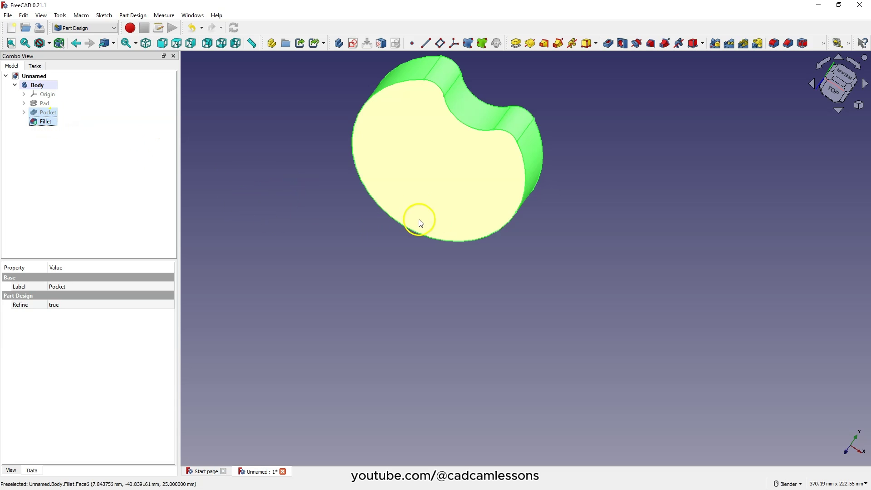
{"action": "left_click", "coordinate": [743, 44]}
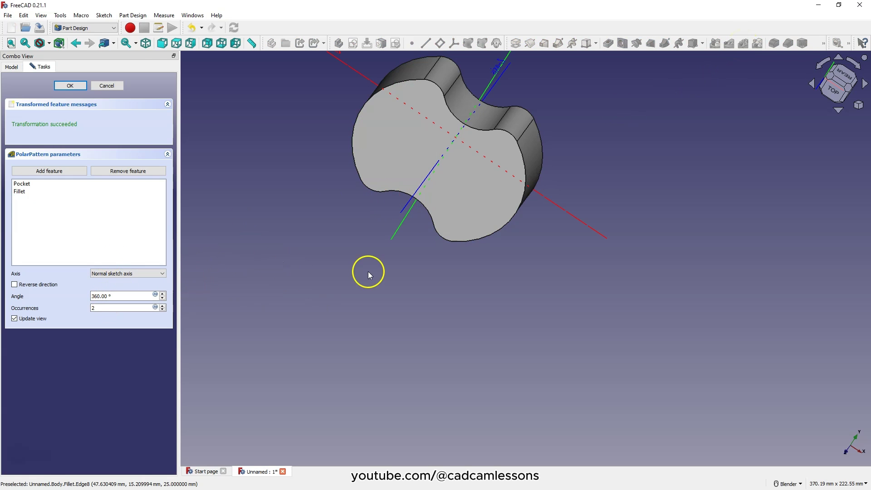
{"action": "middle_click_drag", "start_coordinate": [369, 272], "coordinate": [418, 171]}
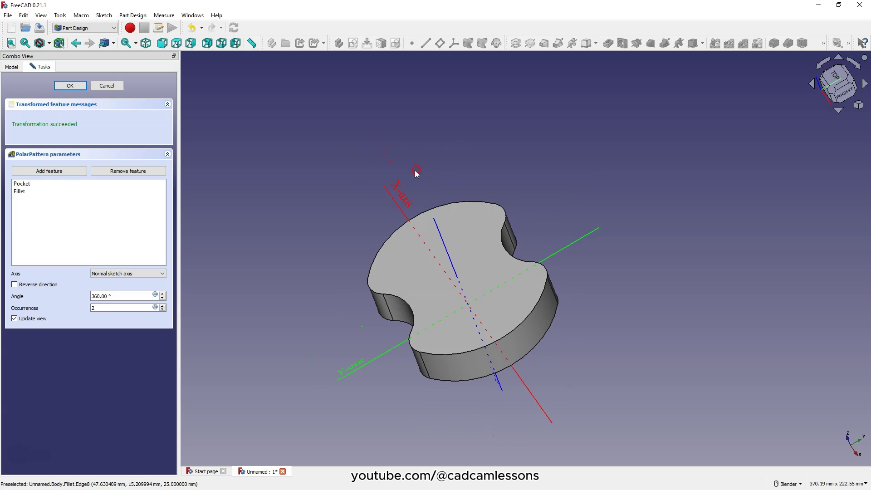
{"action": "left_click", "coordinate": [107, 297]}
{"action": "key", "text": "Tab"}
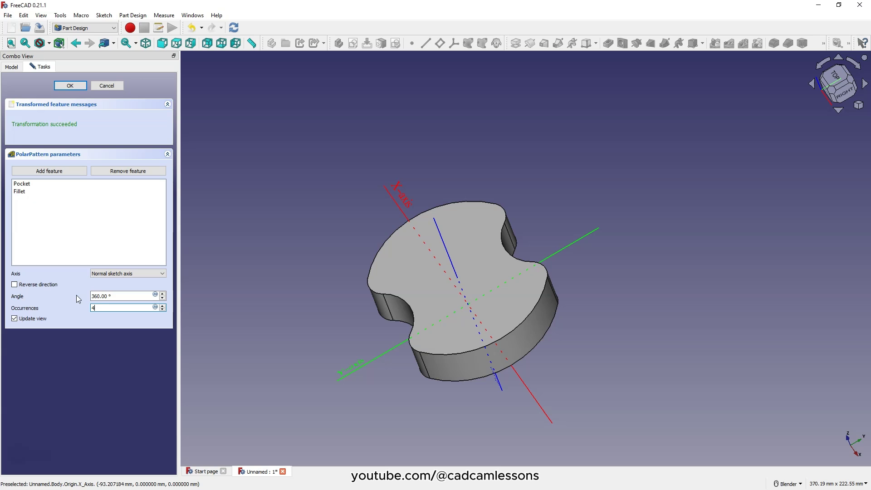
{"action": "left_click", "coordinate": [76, 318]}
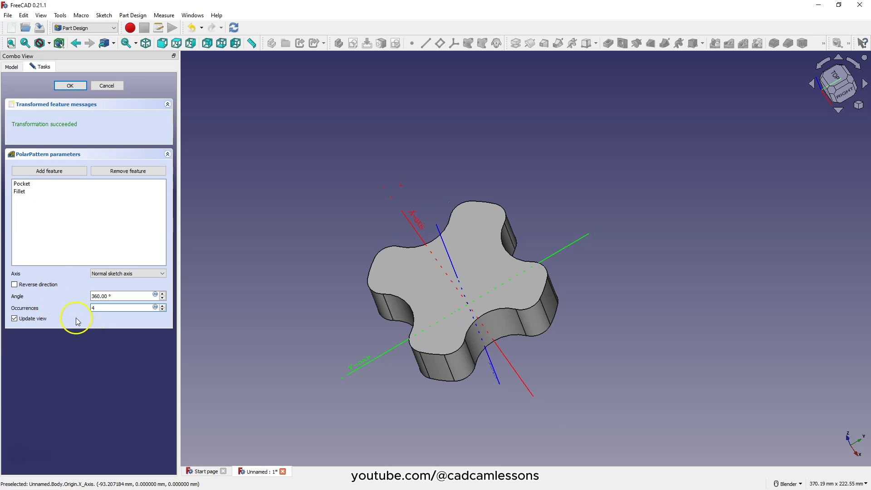
{"action": "left_click", "coordinate": [70, 85]}
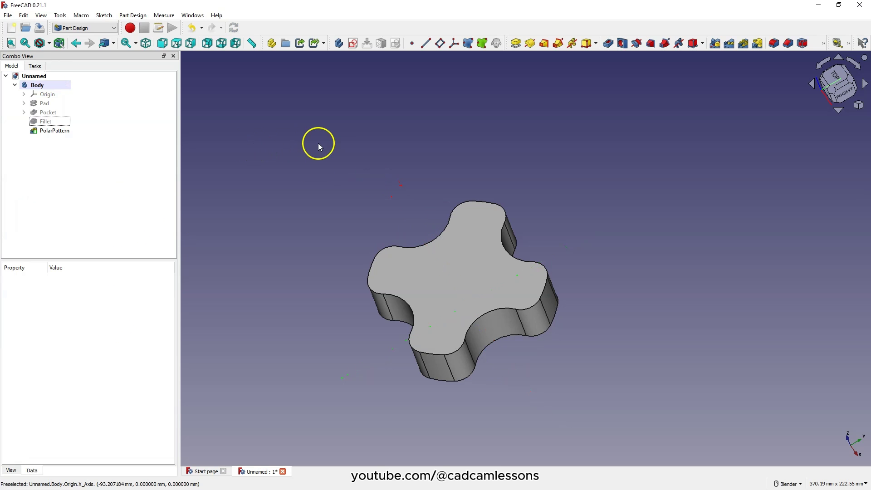
Step: Hollow the body from its top face with a 3 mm Thickness made inwards
{"action": "left_click", "coordinate": [465, 261]}
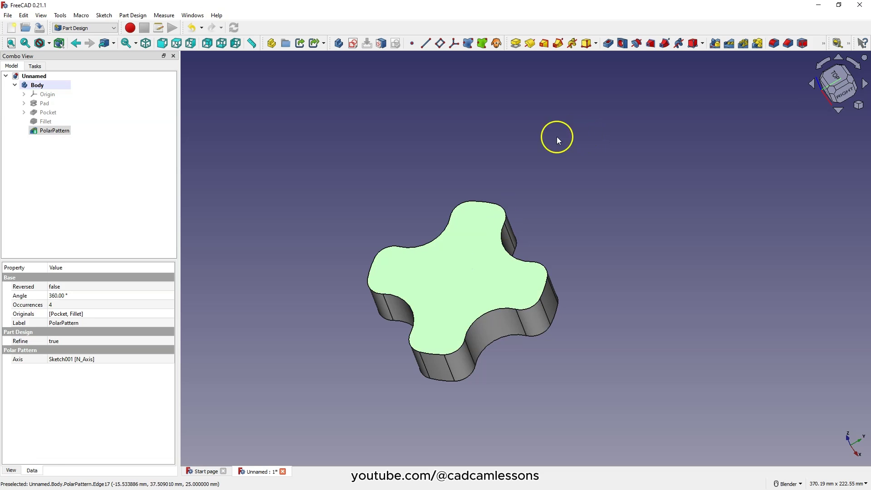
{"action": "left_click", "coordinate": [823, 43]}
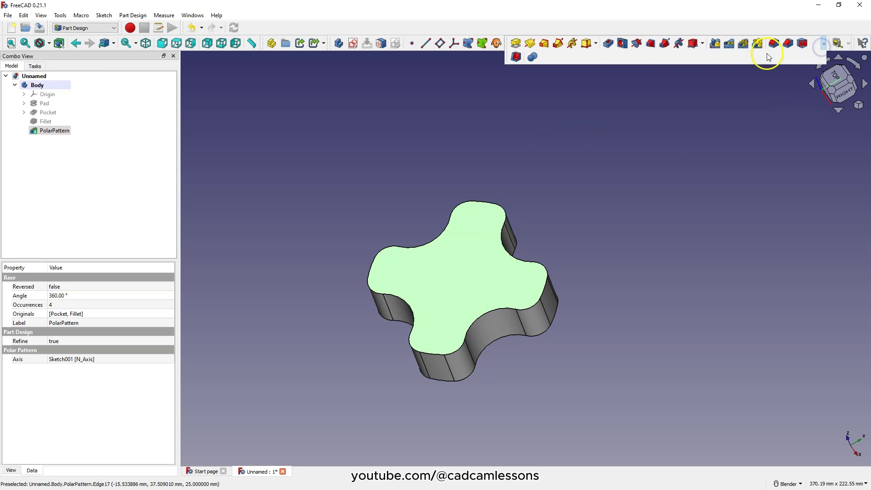
{"action": "left_click", "coordinate": [516, 57]}
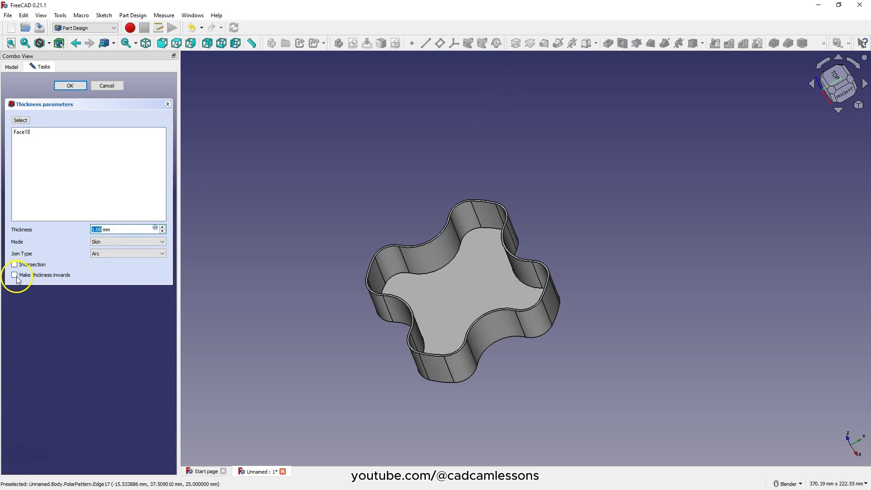
{"action": "left_click", "coordinate": [14, 275]}
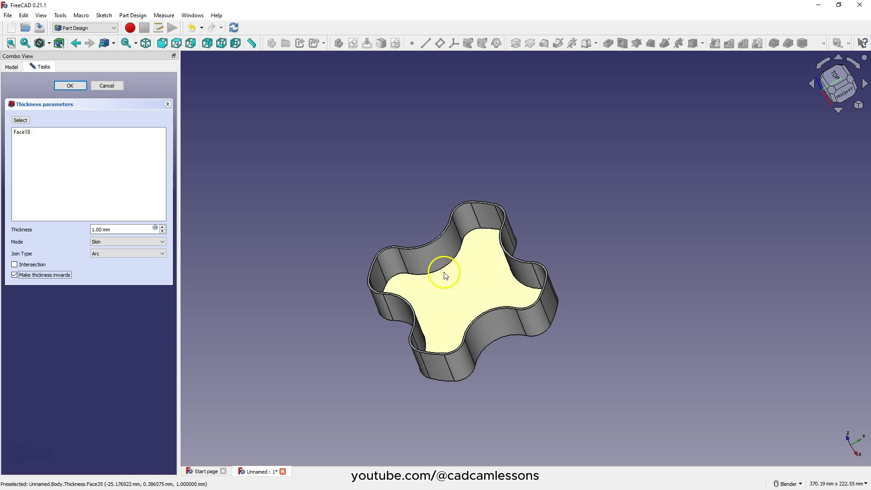
{"action": "left_click", "coordinate": [96, 230]}
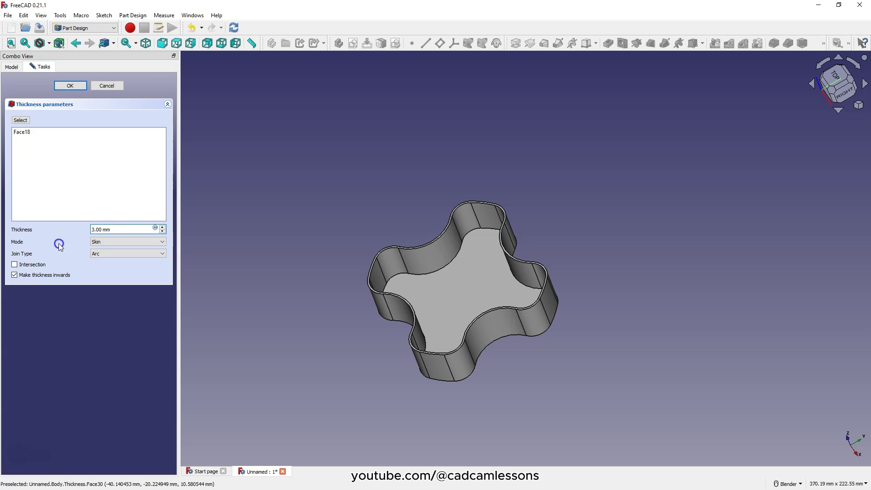
{"action": "left_click", "coordinate": [70, 86]}
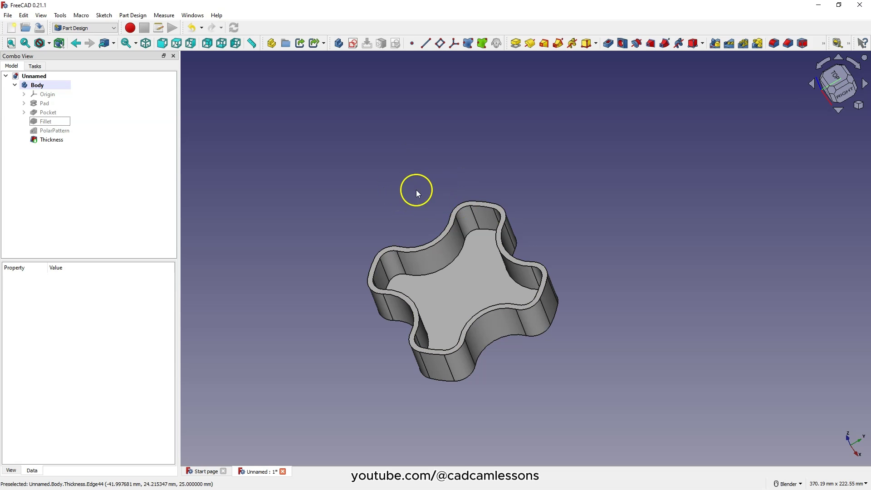
Step: Pad the inner floor face of the hollowed body upwards by 2 mm
{"action": "left_click", "coordinate": [464, 287]}
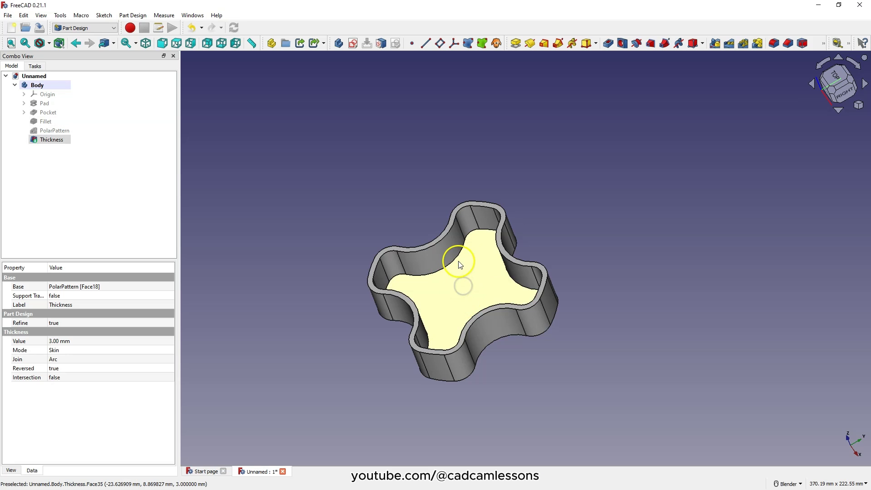
{"action": "middle_click_drag", "start_coordinate": [418, 196], "coordinate": [458, 212]}
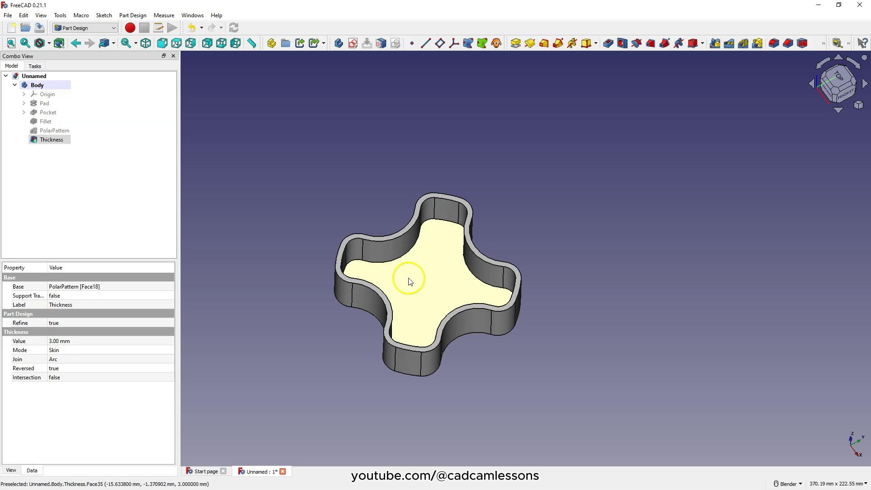
{"action": "middle_click", "coordinate": [455, 159]}
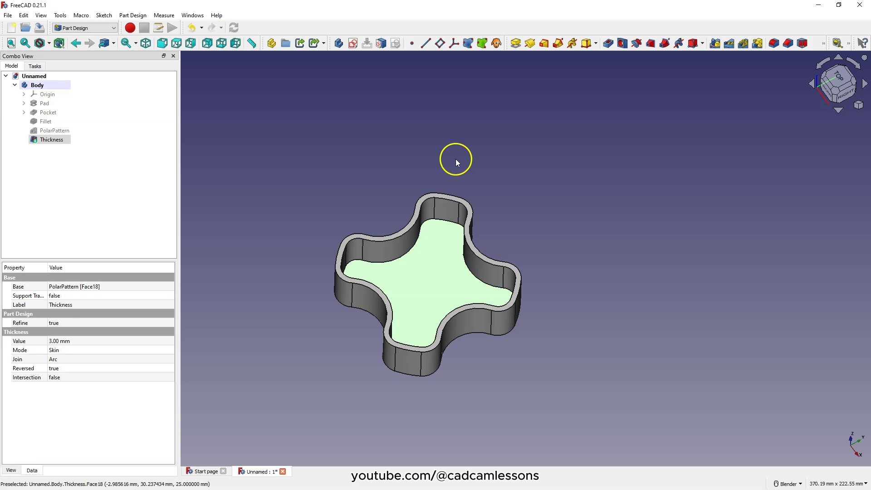
{"action": "left_click", "coordinate": [515, 44]}
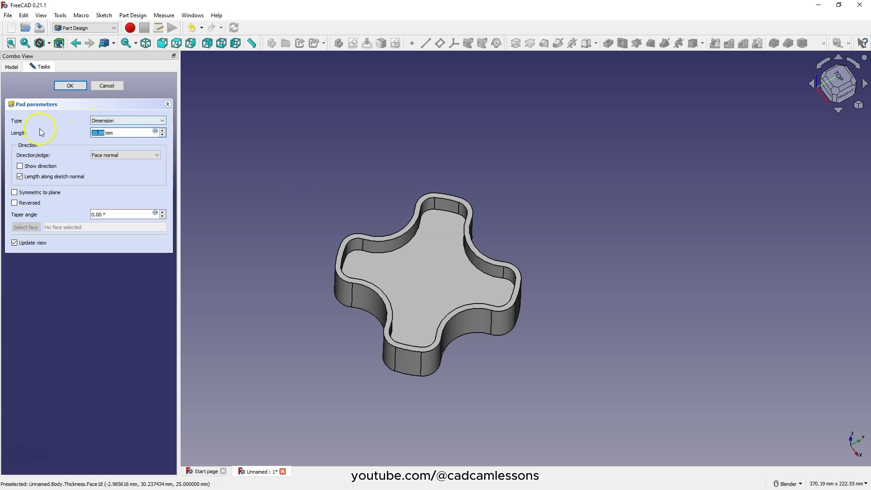
{"action": "double_click", "coordinate": [93, 135]}
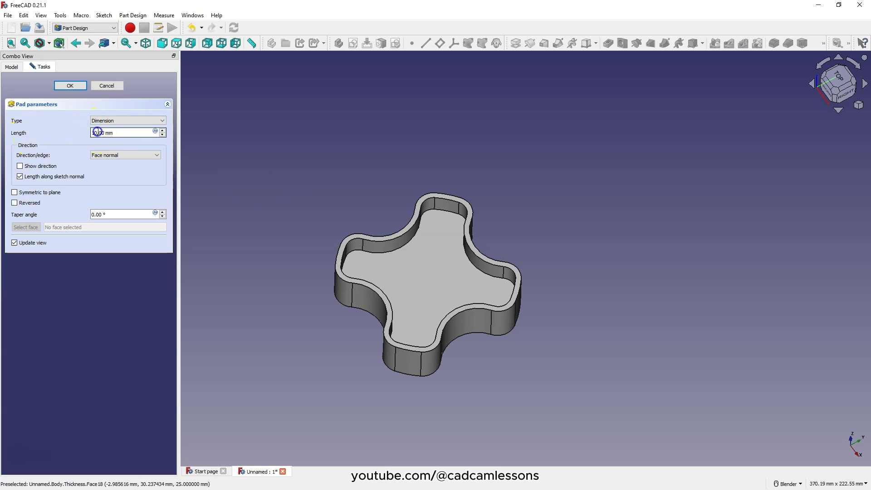
{"action": "left_click", "coordinate": [69, 86]}
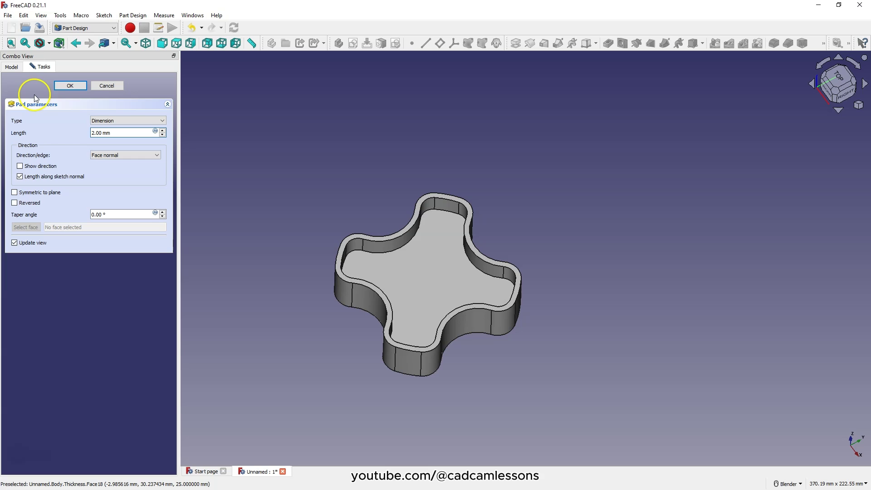
{"action": "left_click", "coordinate": [278, 106]}
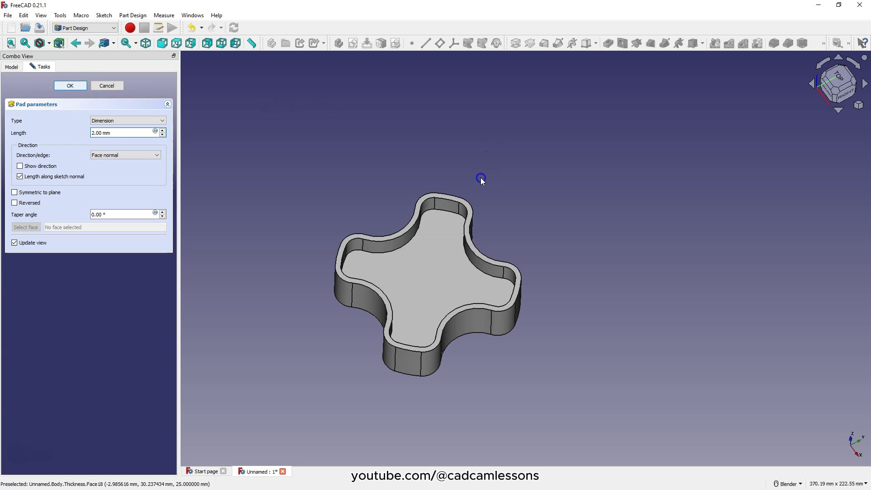
{"action": "left_click", "coordinate": [69, 86]}
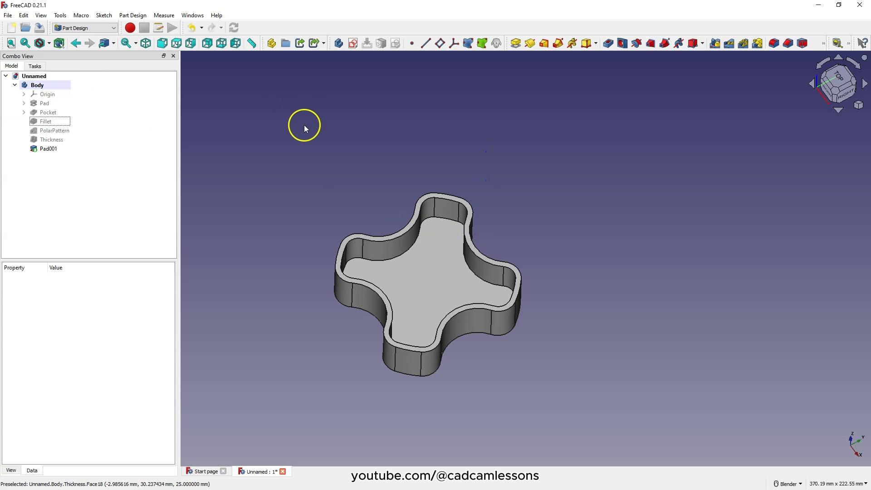
Step: Cut the body with a persistent section along Y at offset 0 and examine the wall and floor thickness
{"action": "middle_click_drag", "start_coordinate": [453, 197], "coordinate": [425, 203]}
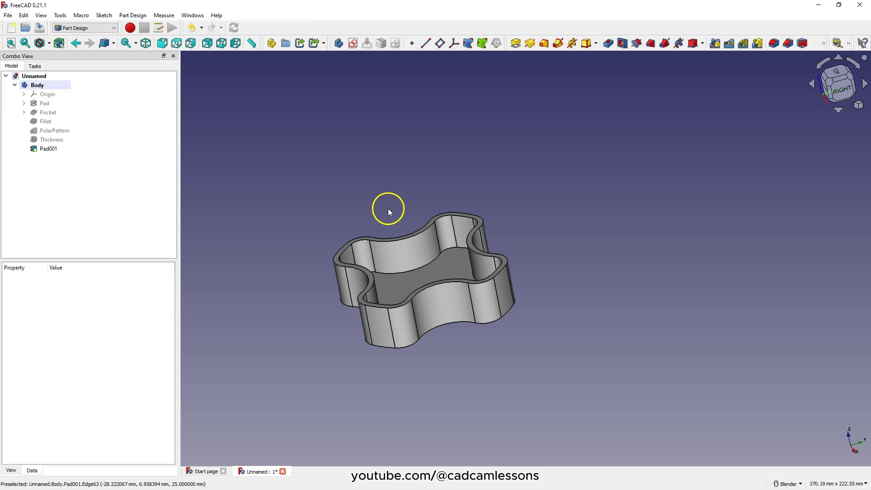
{"action": "left_click", "coordinate": [41, 15]}
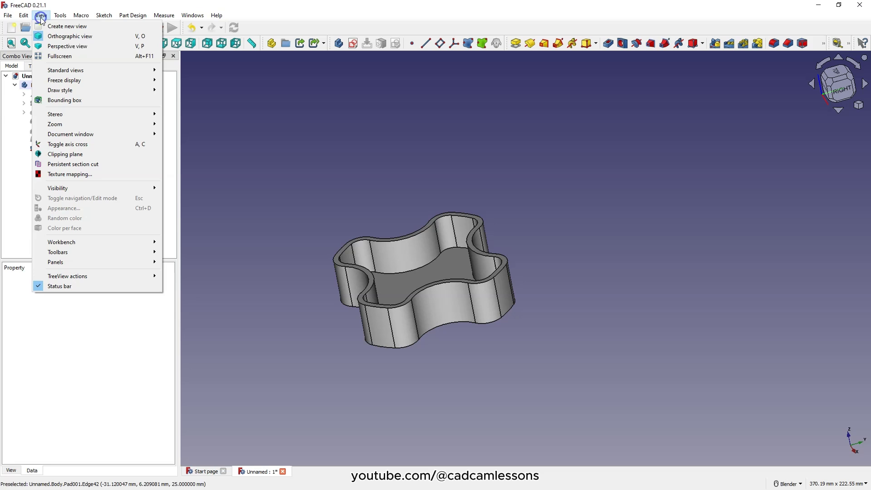
{"action": "left_click", "coordinate": [91, 167]}
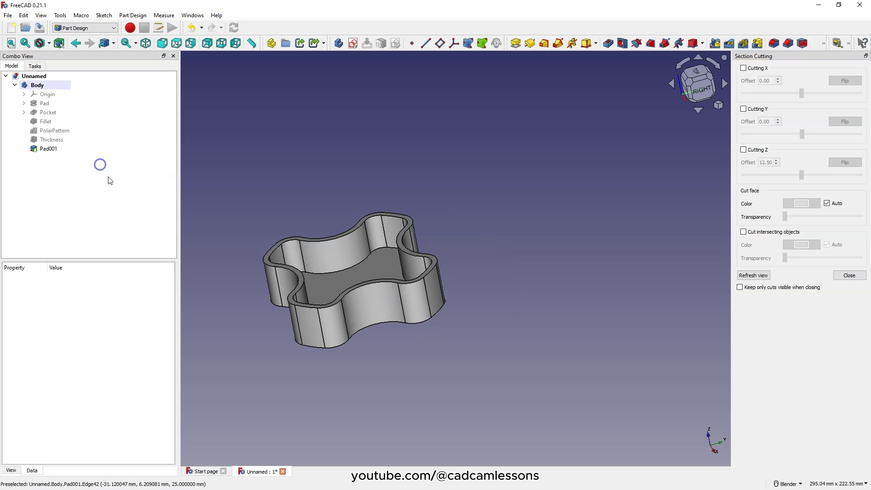
{"action": "left_click", "coordinate": [743, 68]}
{"action": "left_click", "coordinate": [743, 68]}
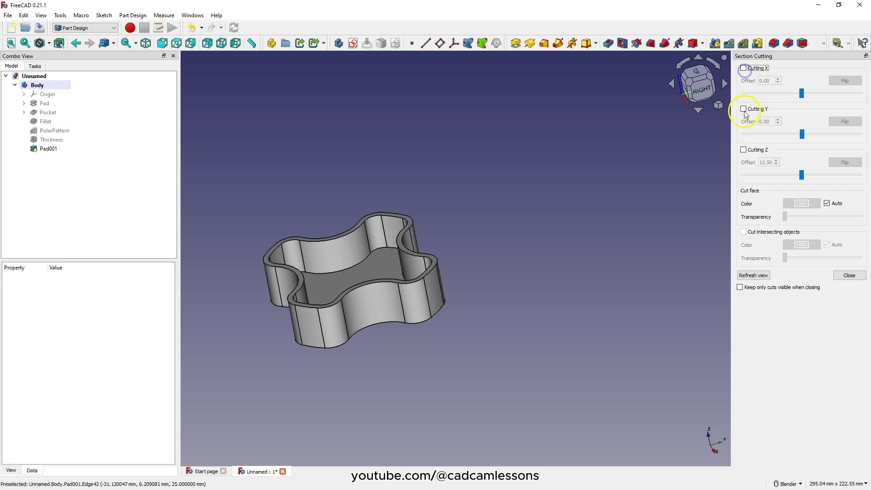
{"action": "left_click", "coordinate": [742, 109]}
{"action": "middle_click_drag", "start_coordinate": [453, 313], "coordinate": [542, 297]}
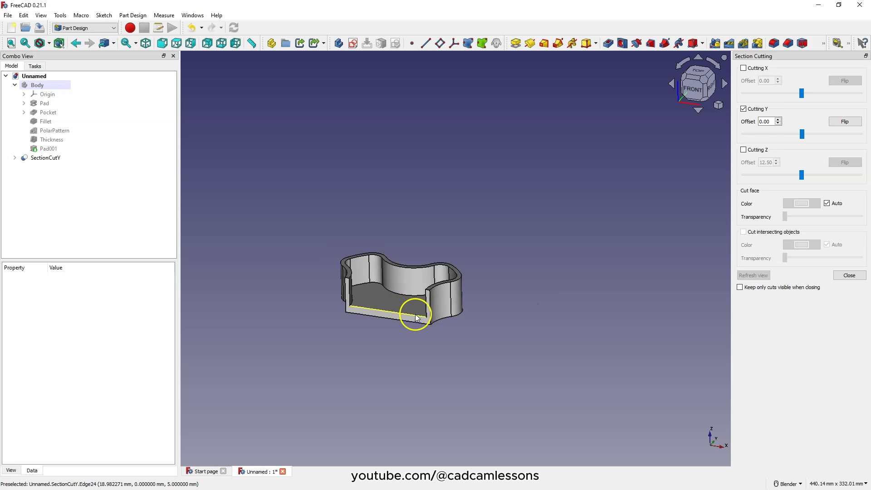
{"action": "scroll", "coordinate": [415, 314], "scroll_direction": "up", "scroll_amount": 5}
{"action": "middle_click_drag", "start_coordinate": [415, 313], "coordinate": [461, 292]}
{"action": "scroll", "coordinate": [461, 291], "scroll_direction": "down", "scroll_amount": 3}
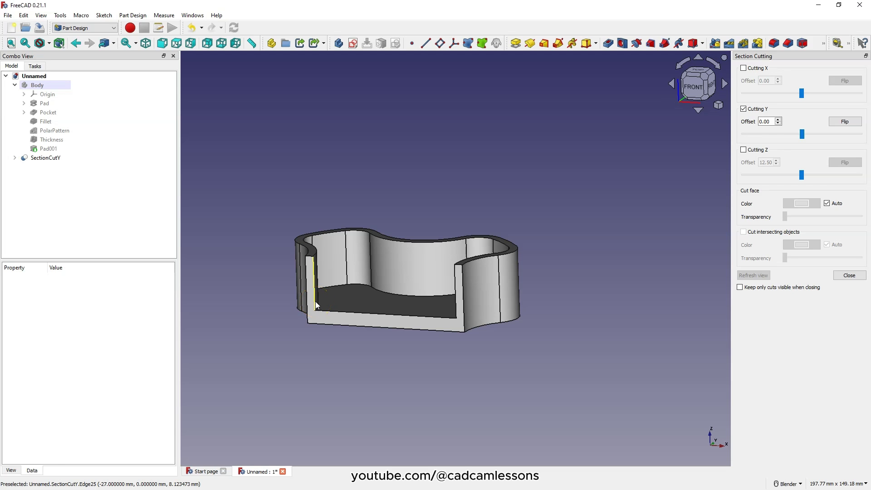
Step: Turn off the Y section cut, close Section Cutting and view the whole part from above
{"action": "left_click", "coordinate": [745, 111]}
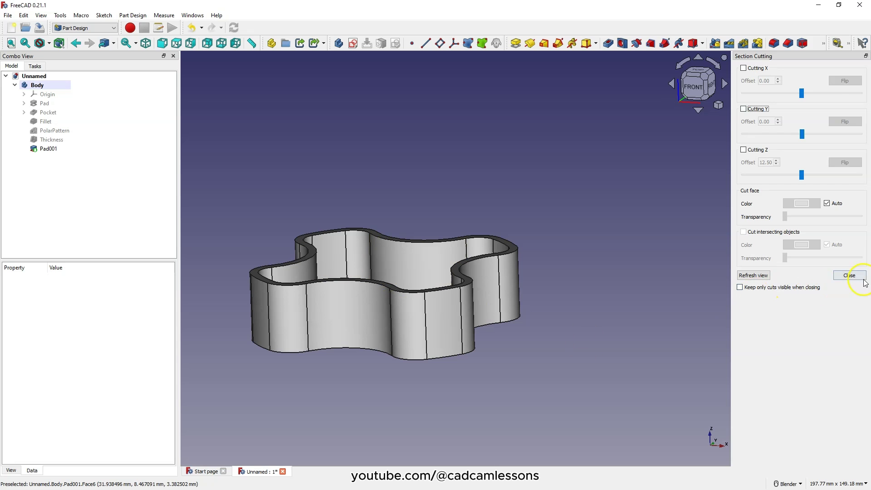
{"action": "left_click", "coordinate": [844, 276]}
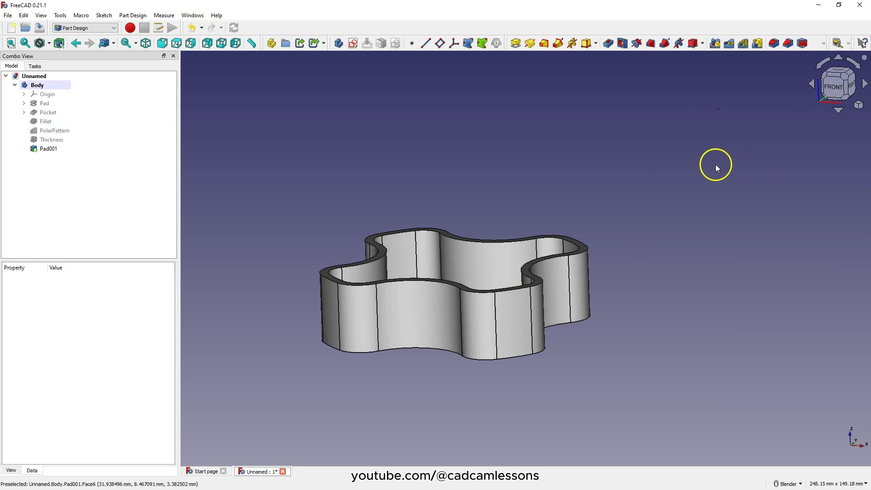
{"action": "middle_click_drag", "start_coordinate": [614, 222], "coordinate": [589, 294]}
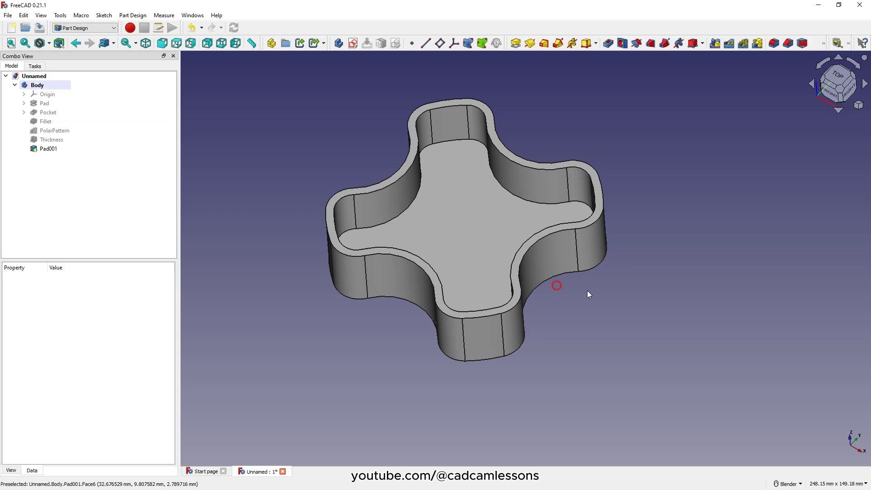